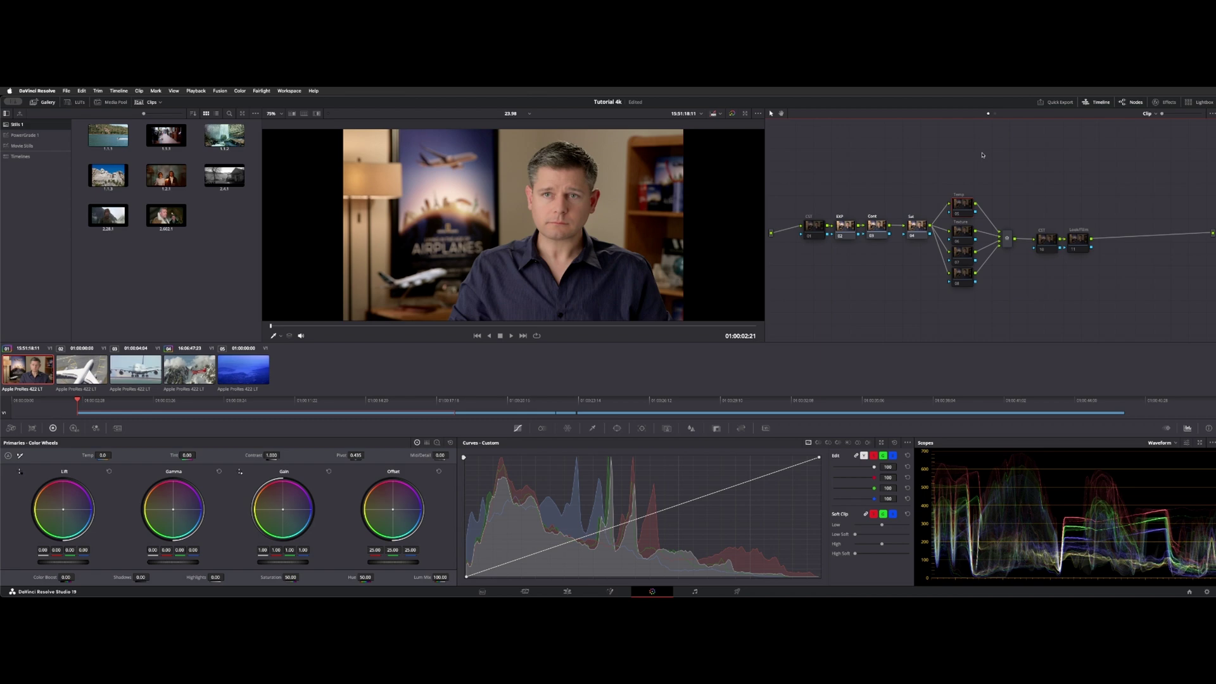
Step: Toggle between the clip and timeline node graphs, ending on the timeline graph
left_click(996, 113)
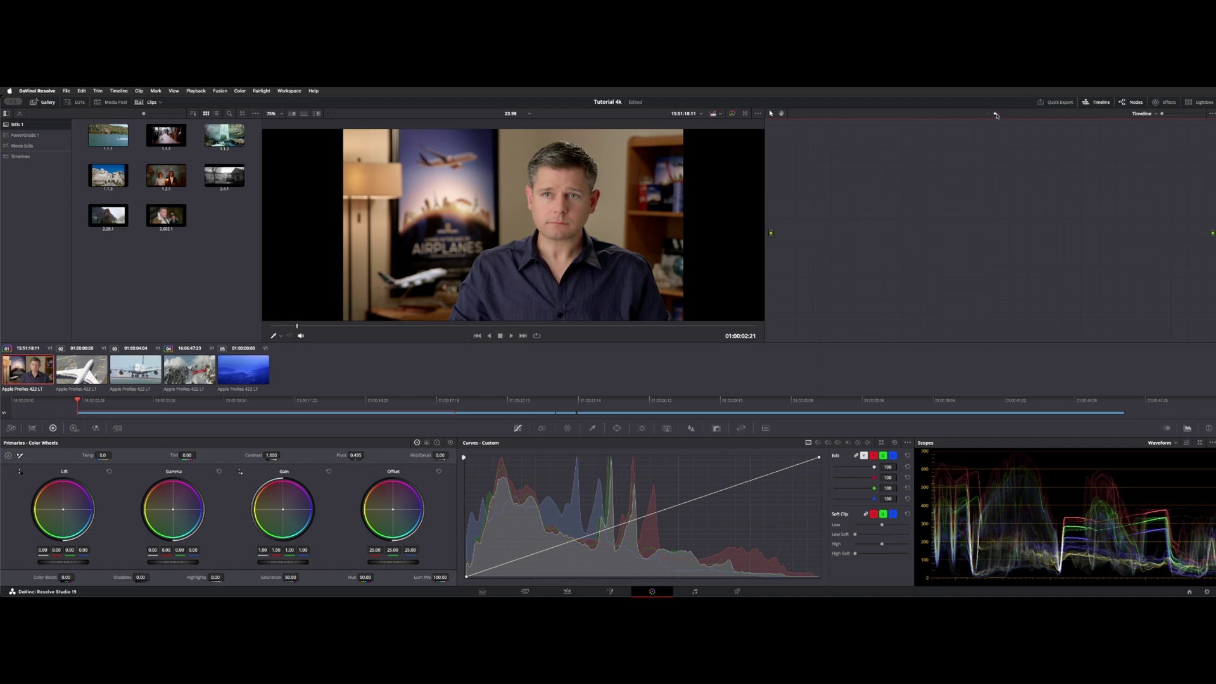
left_click(990, 113)
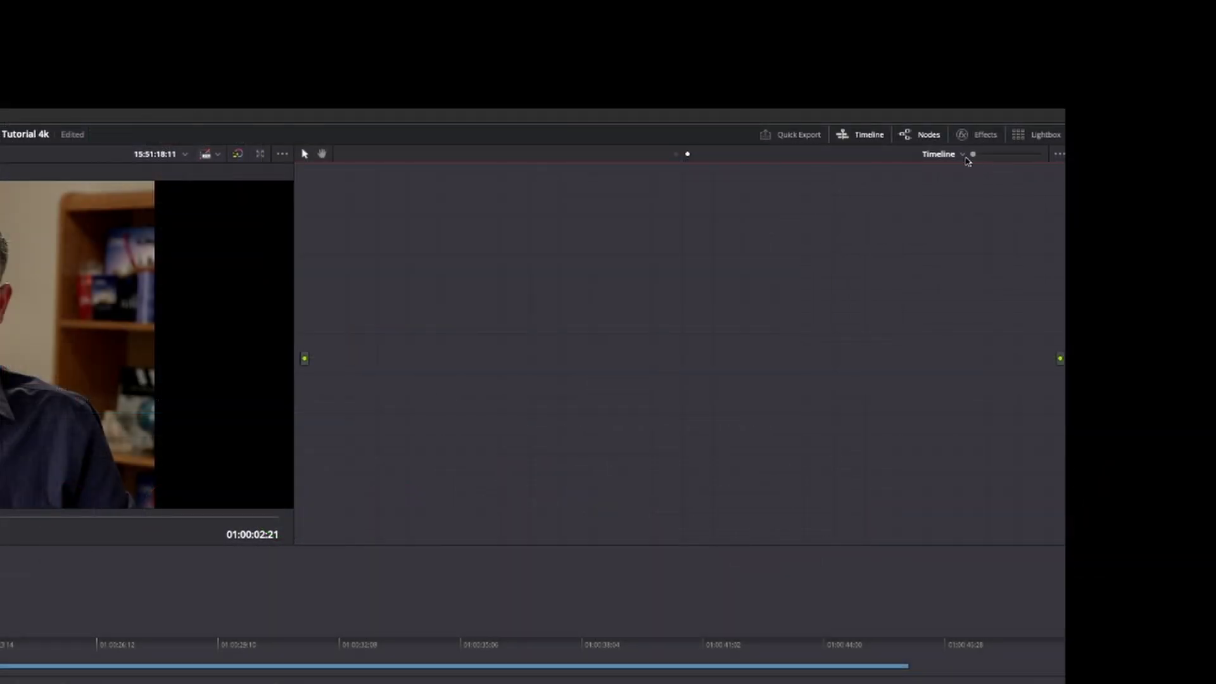
left_click(963, 157)
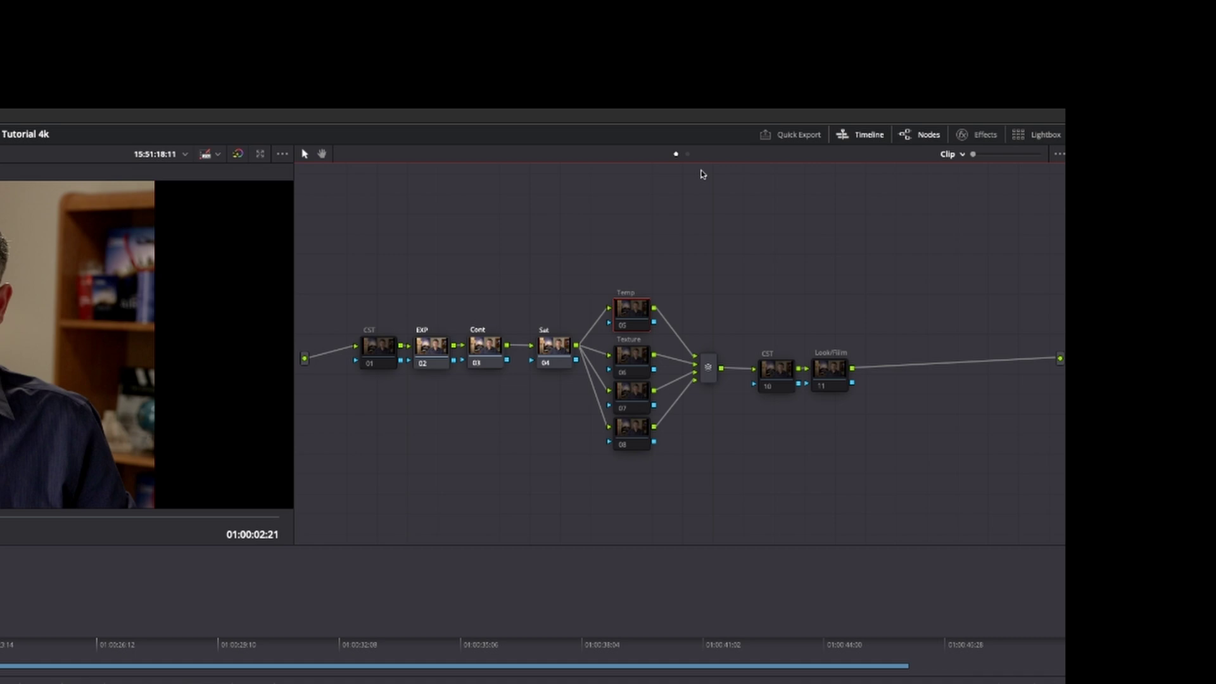
left_click(687, 154)
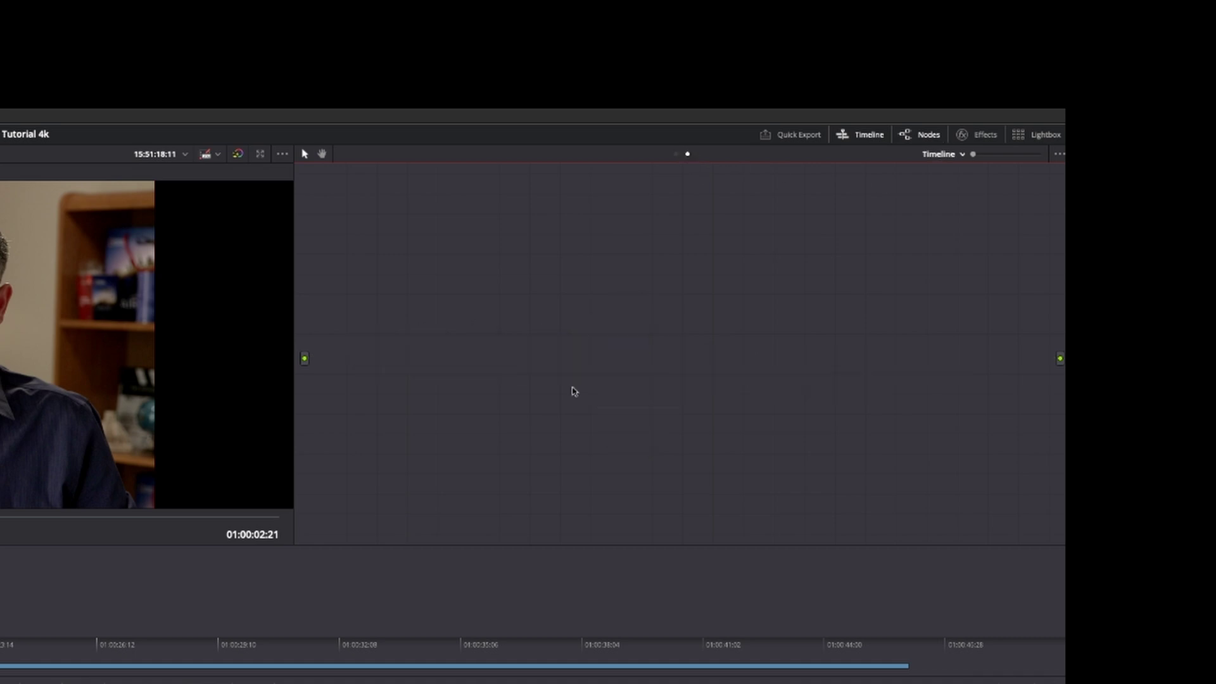
Step: Add a timeline node, reposition it, and apply the Vignette effect to it
key("alt+s")
mouse_move(486, 276)
left_mouse_down()
mouse_move(485, 381)
mouse_move(465, 365)
left_mouse_up()
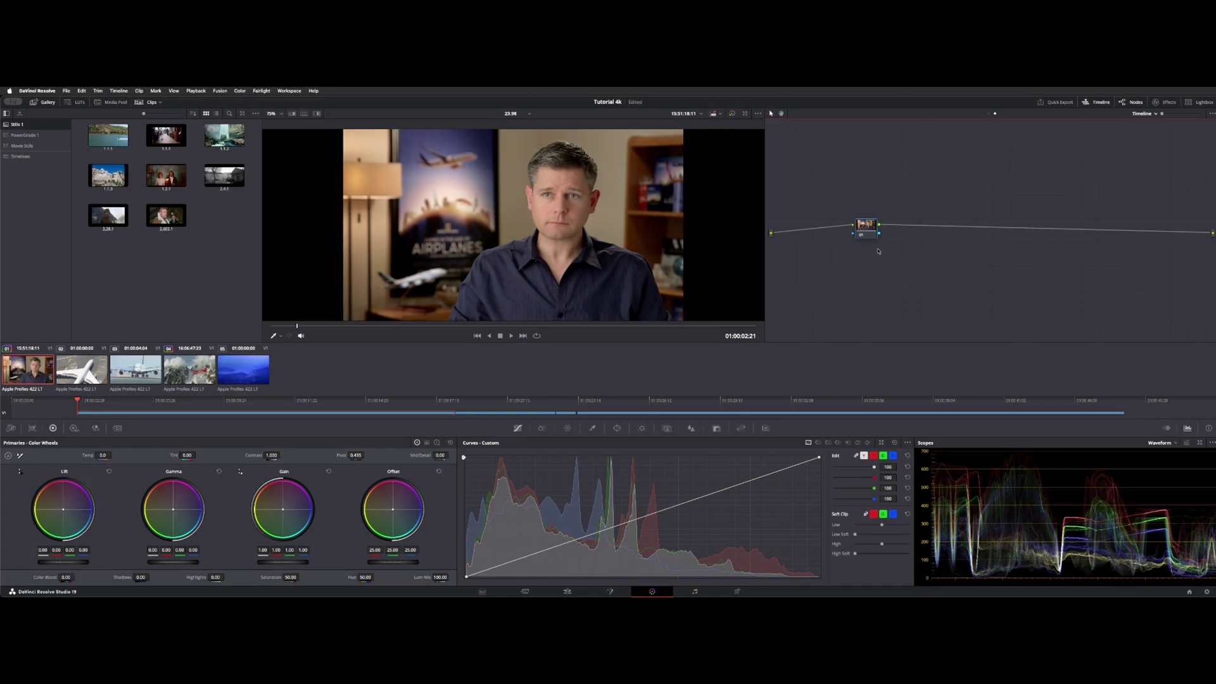
left_click_drag(868, 226, 861, 230)
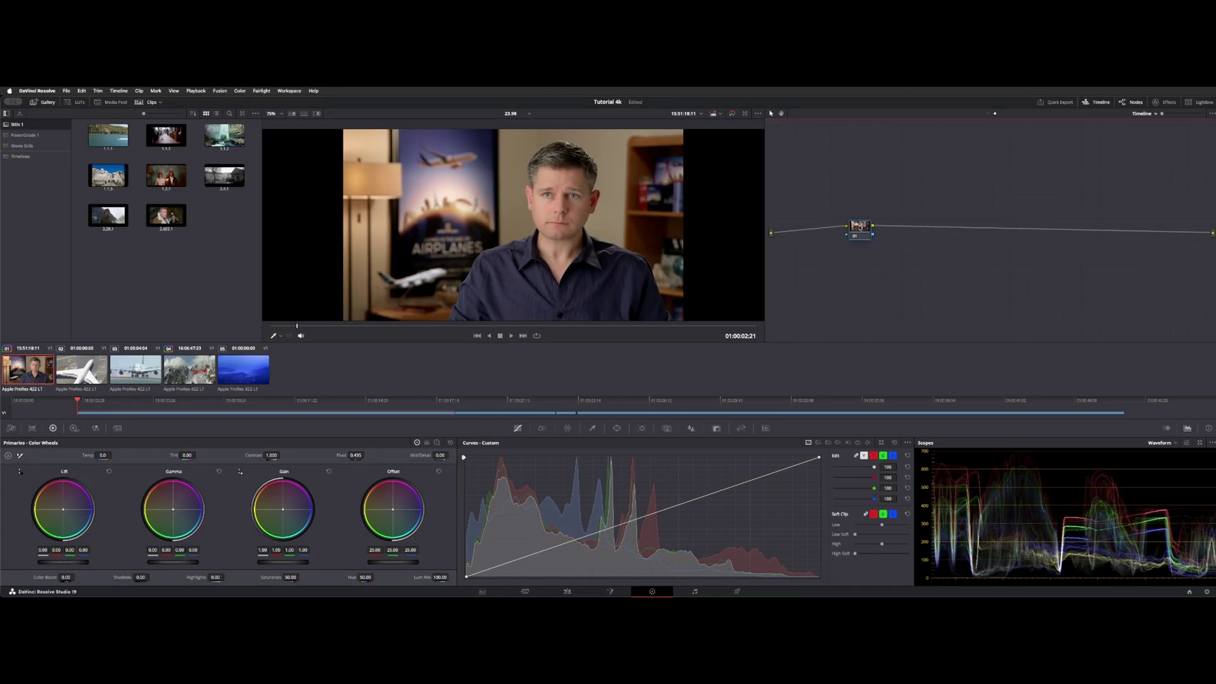
left_click(1164, 101)
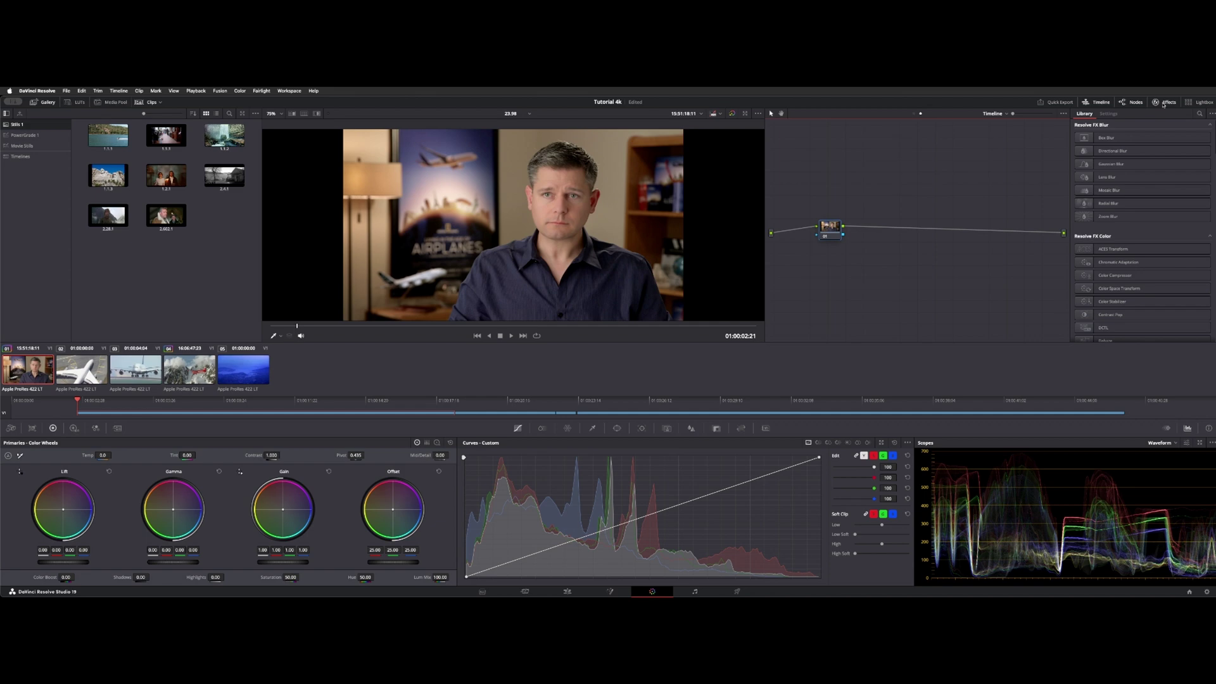
left_click(1200, 114)
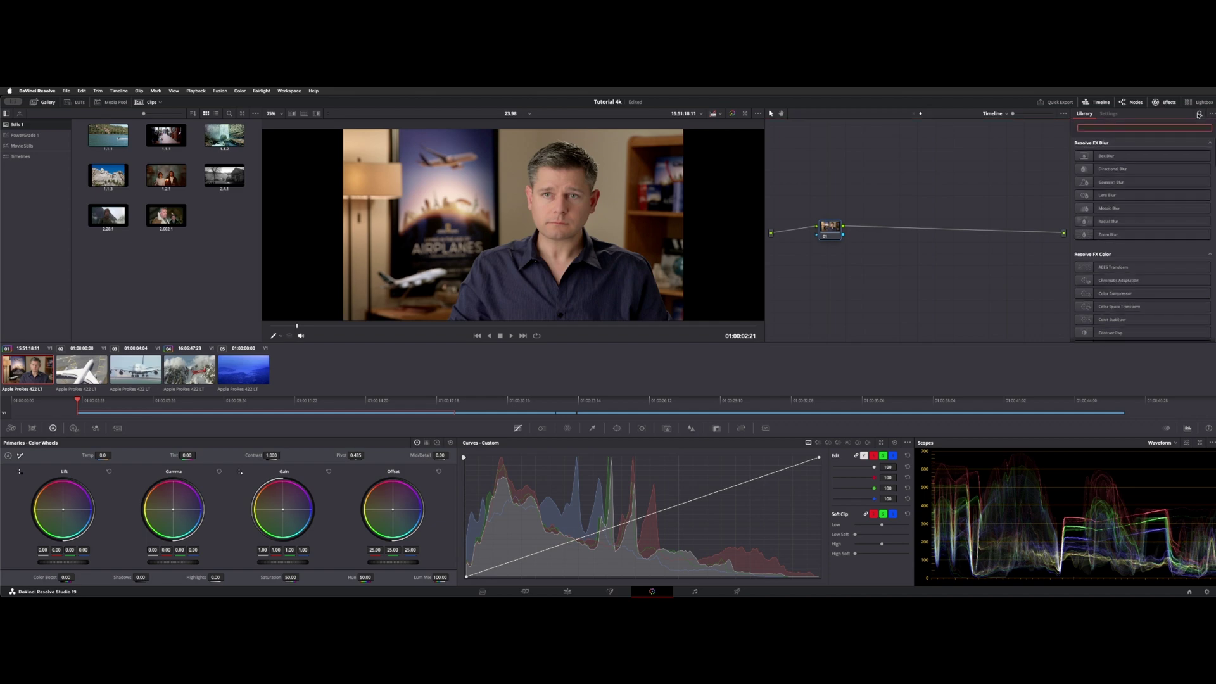
type("vi")
left_click_drag(1138, 150, 830, 228)
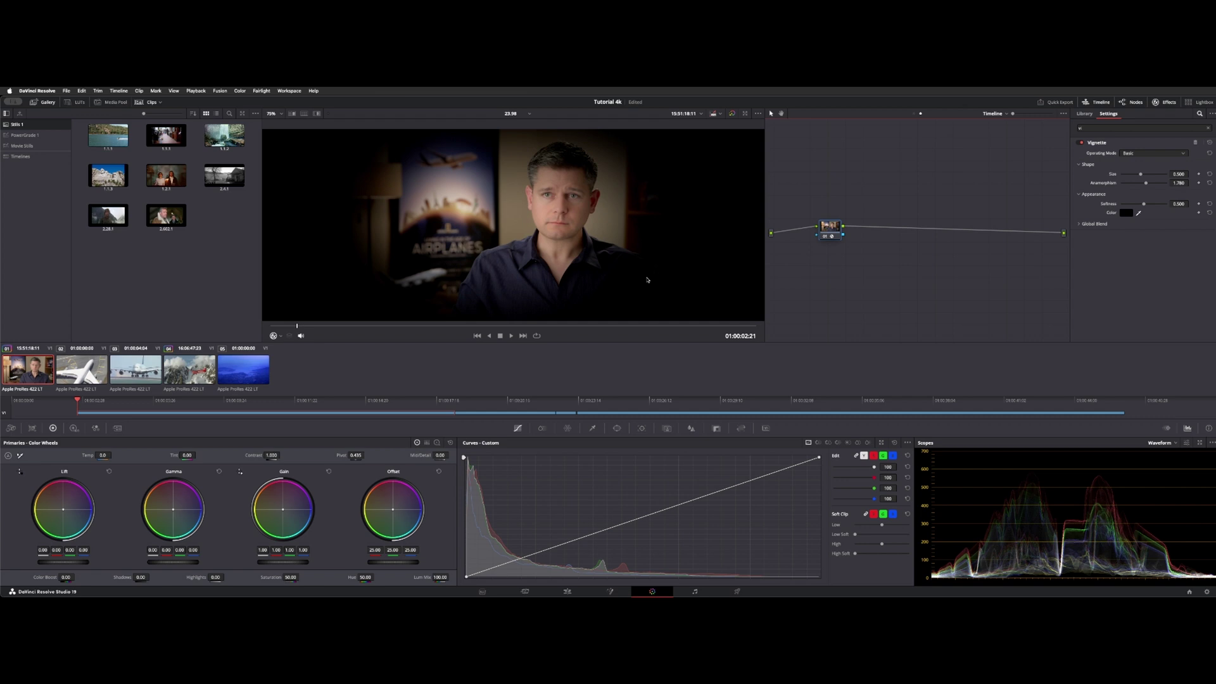
Step: Step through the timeline clips, delete the Vignette node, and return to the presenter clip
key("Down")
key("Down")
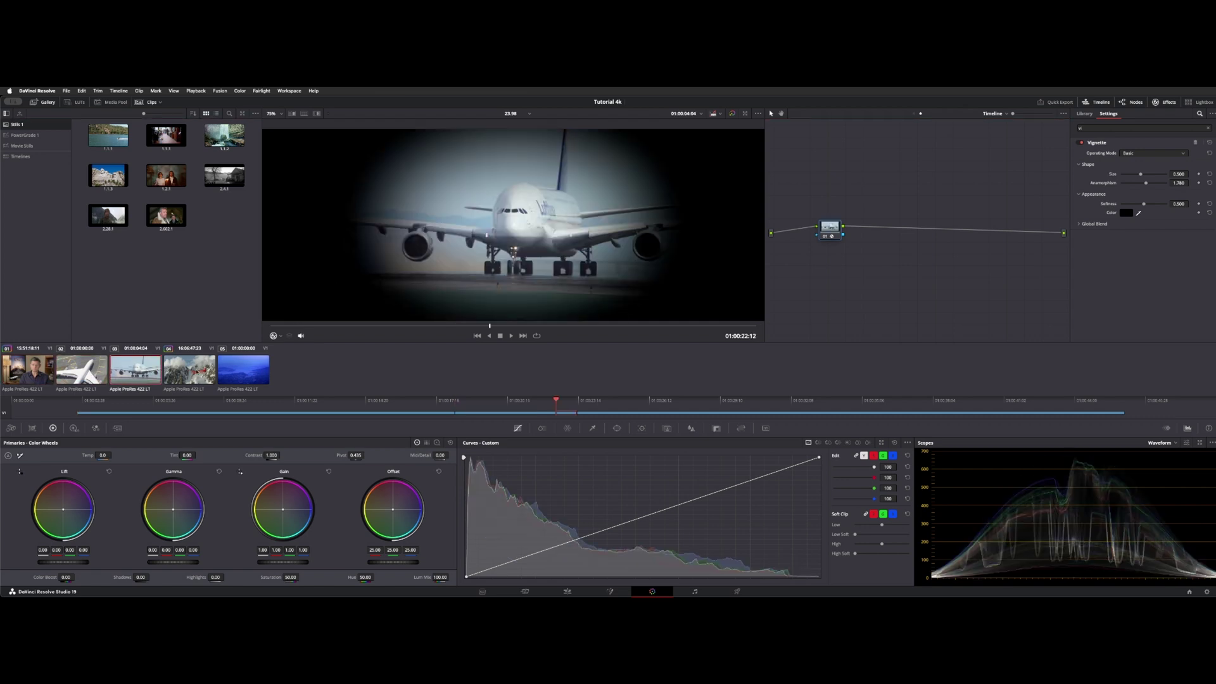
key("Down")
key("Down")
key("Up")
key("Up")
key("Delete")
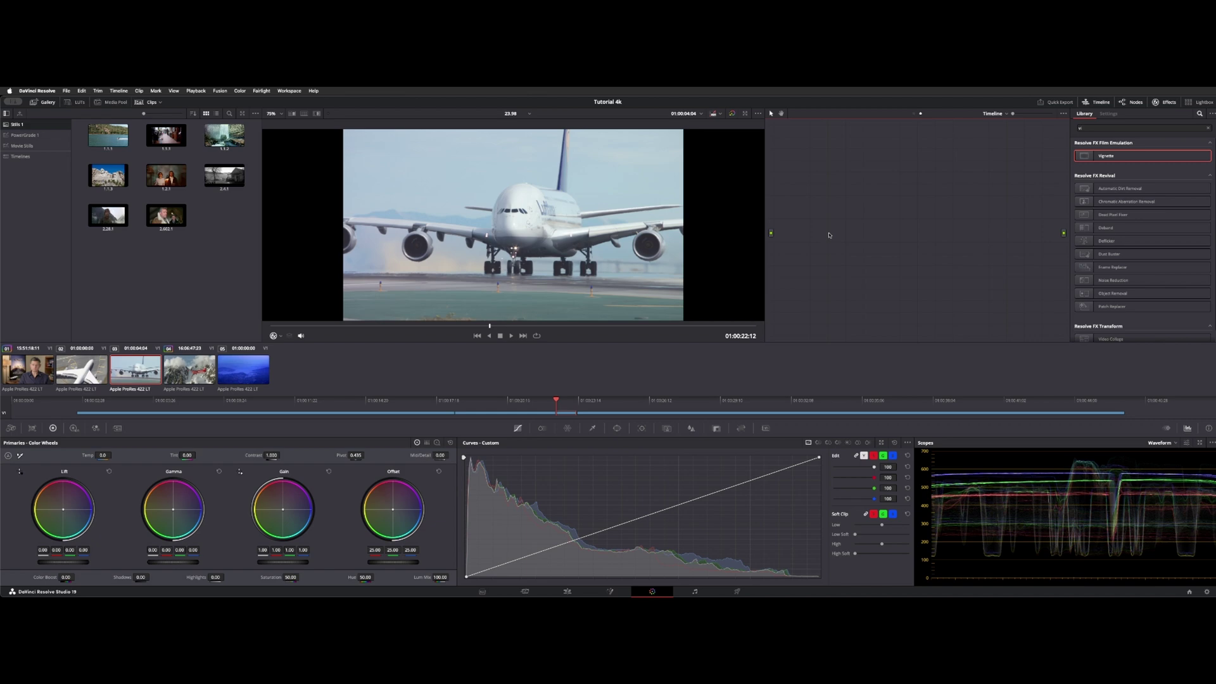
key("Up")
key("Up")
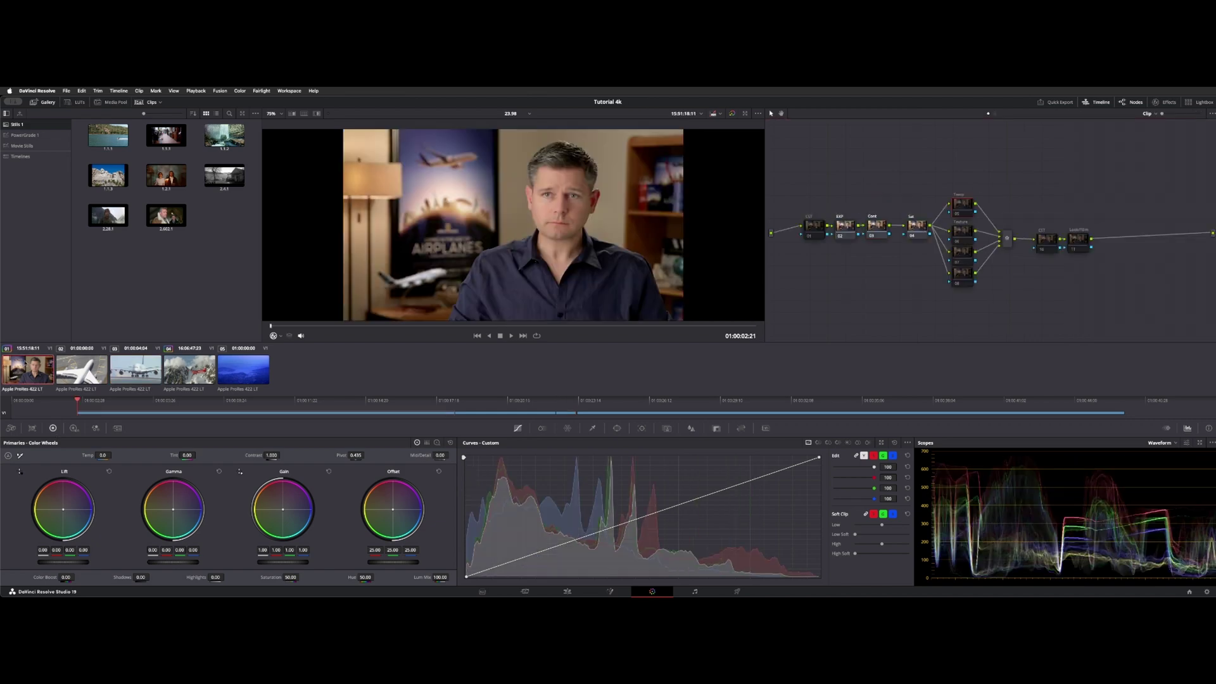
Step: Load grade Version 2, then Version 1, then Version 2 again
key("ctrl+n")
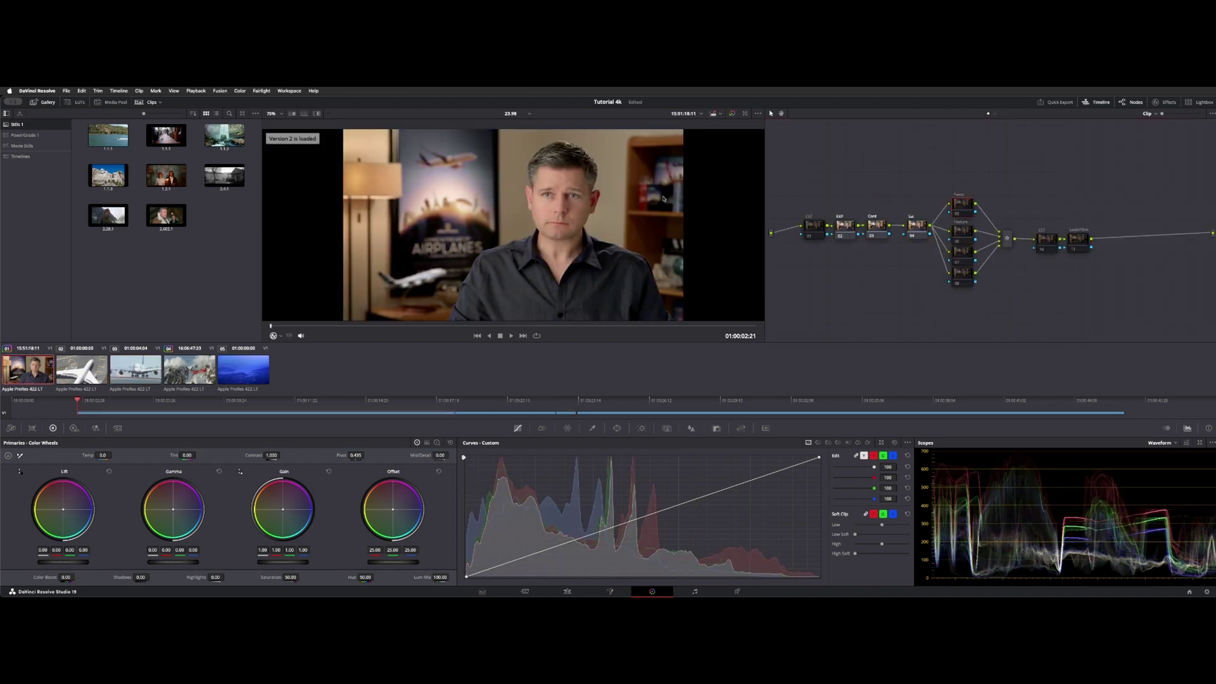
key("ctrl+b")
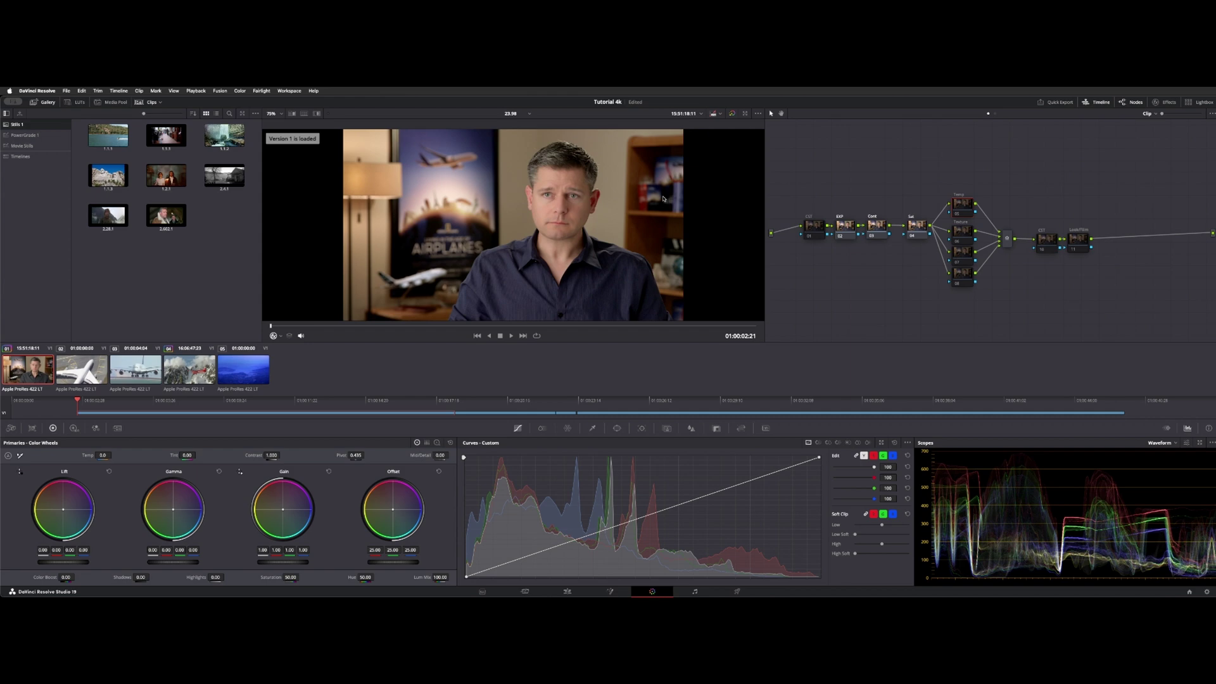
key("ctrl+n")
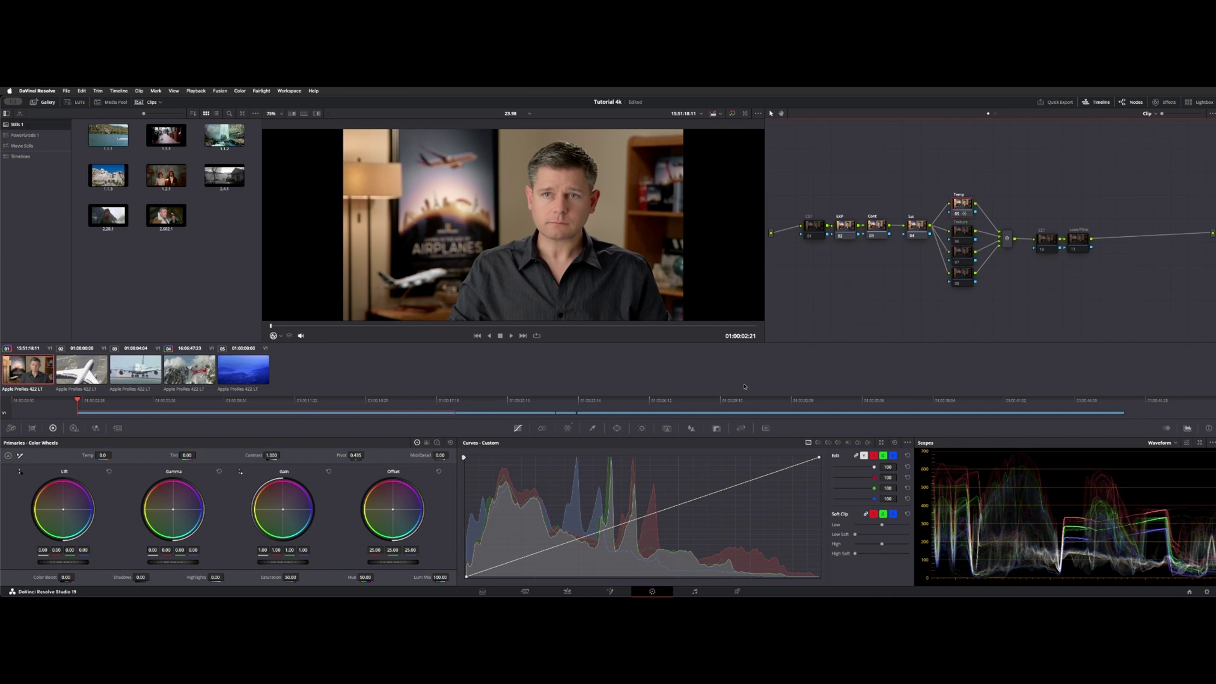
left_click(568, 591)
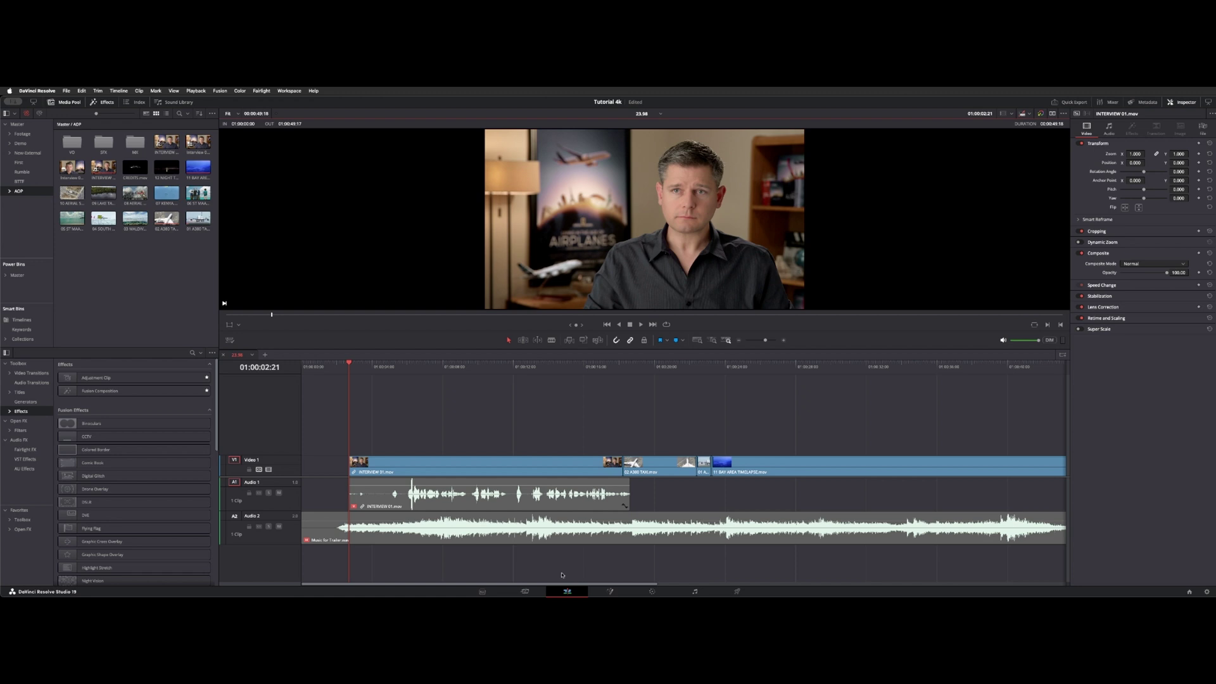
left_click(252, 356)
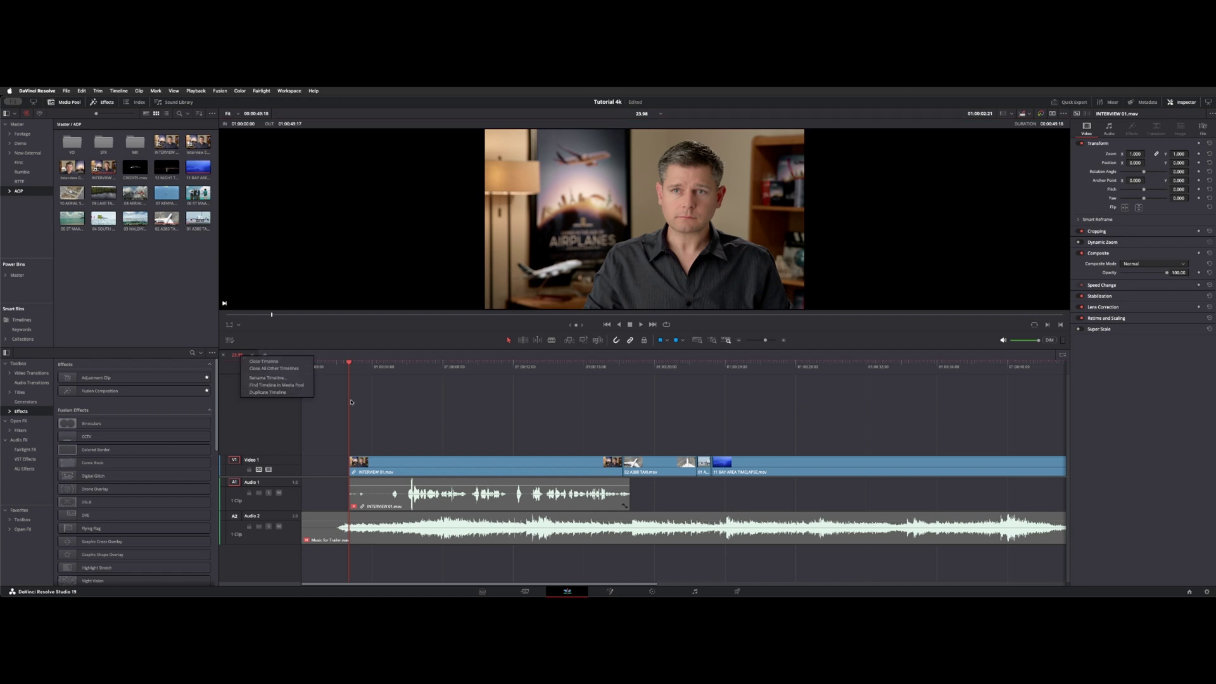
left_click(417, 402)
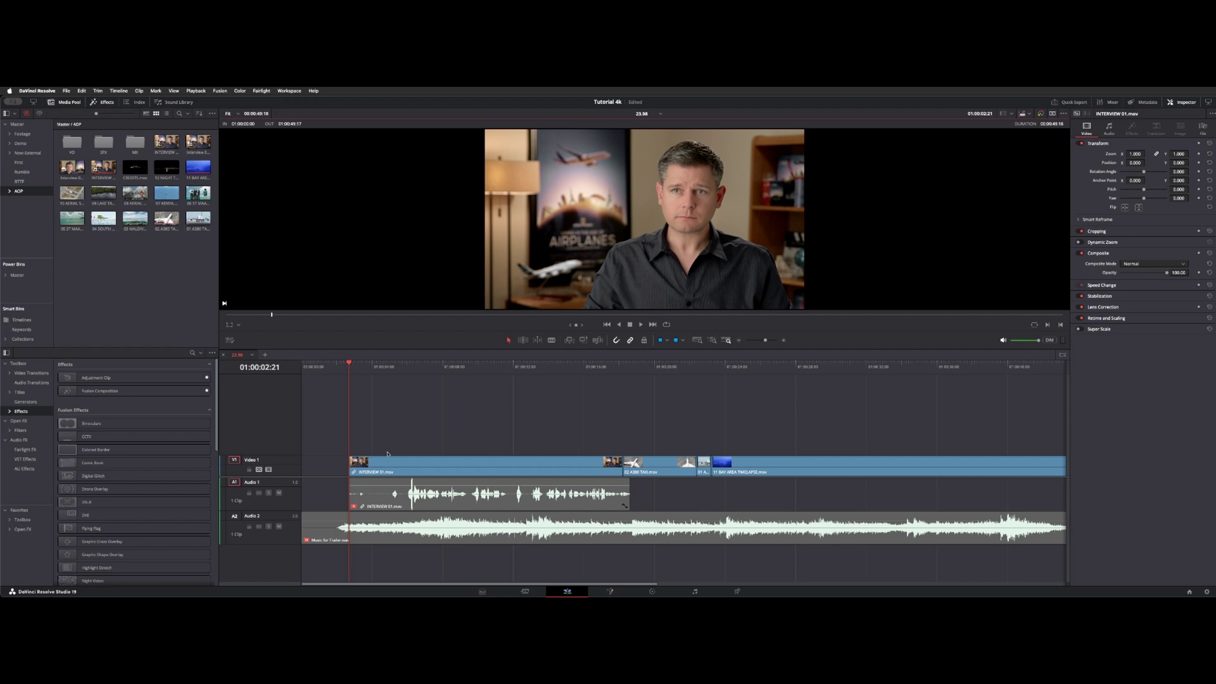
key("shift+6")
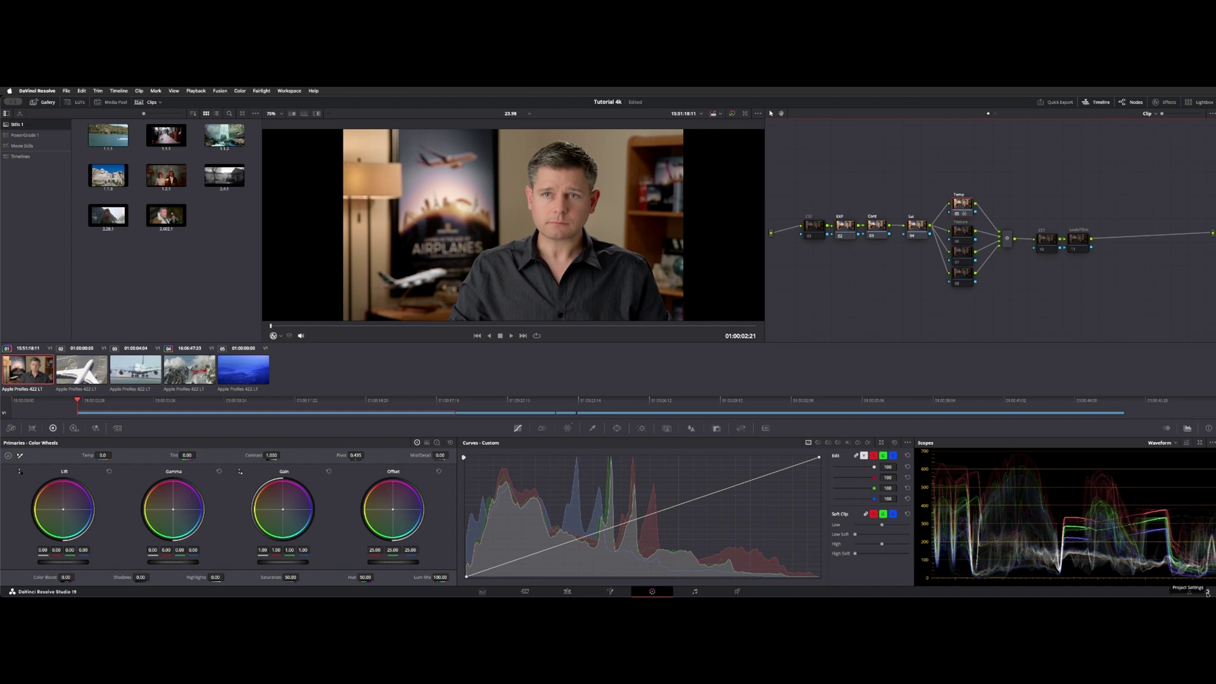
Step: Set the project to use two node stack layers in Project Settings
left_click(1207, 592)
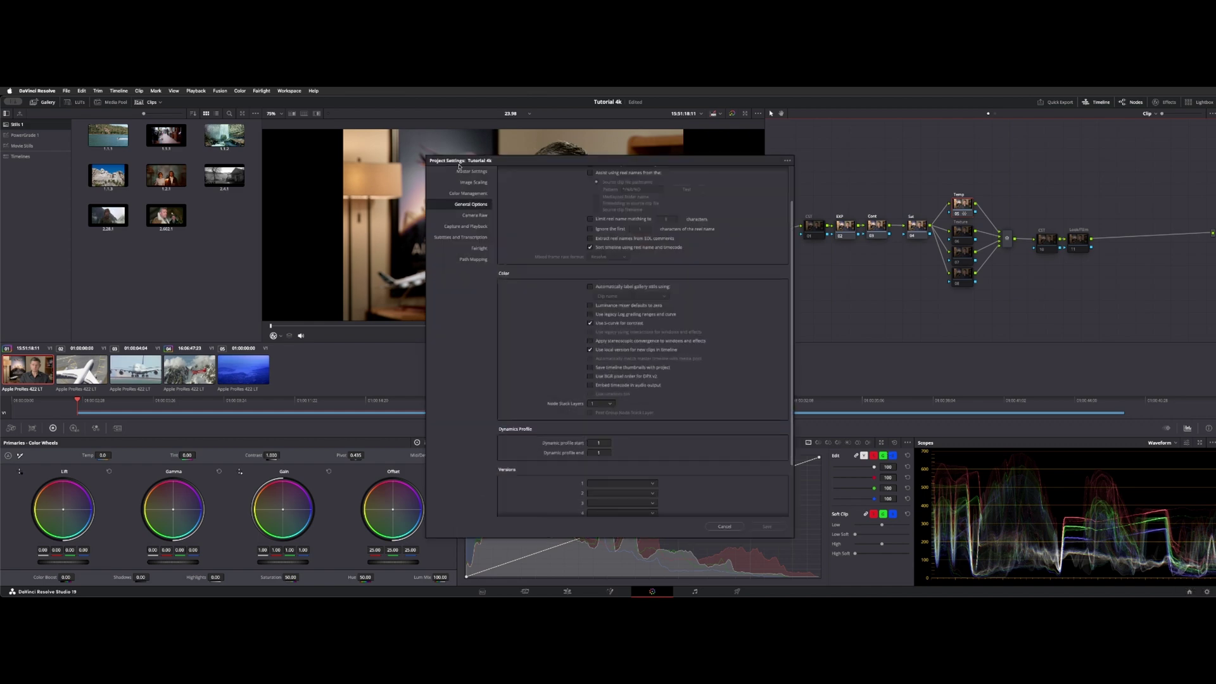
left_click_drag(517, 166, 499, 166)
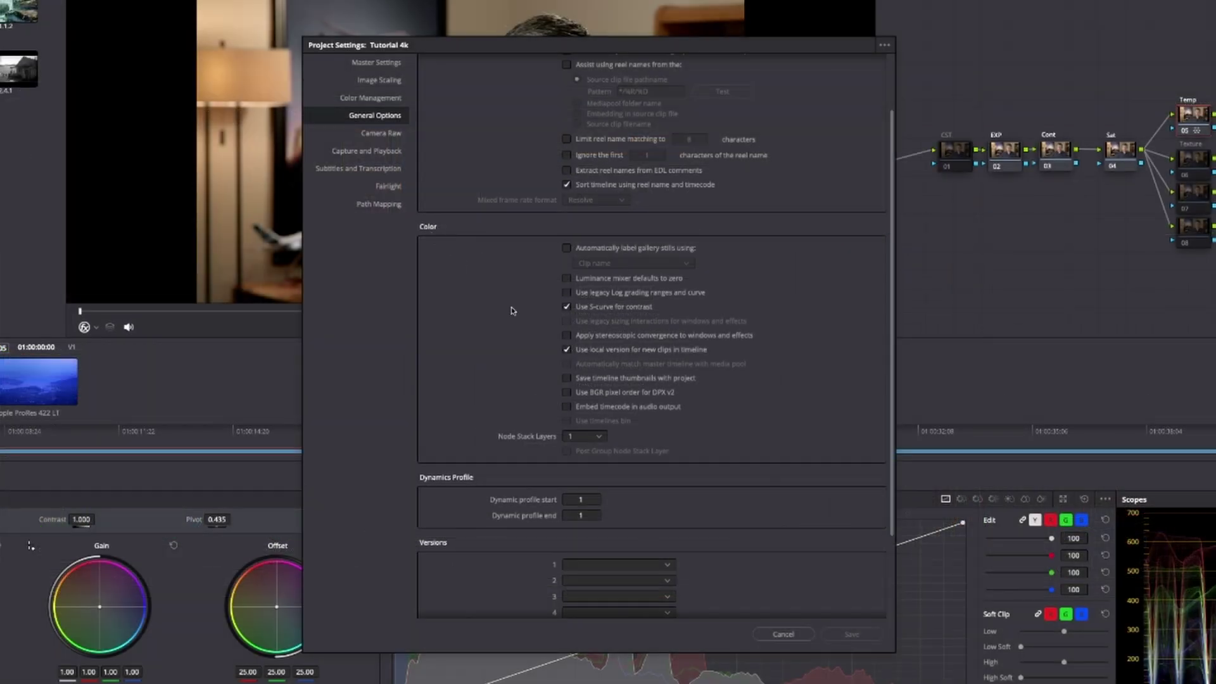
left_click(597, 440)
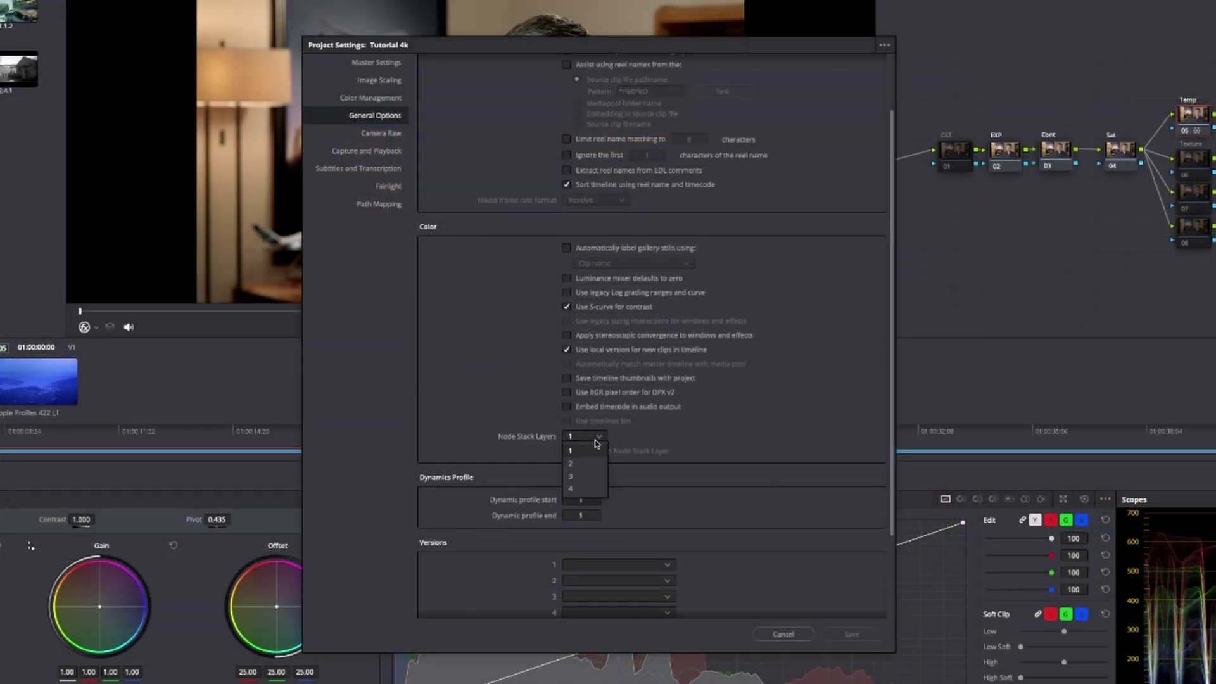
left_click(584, 463)
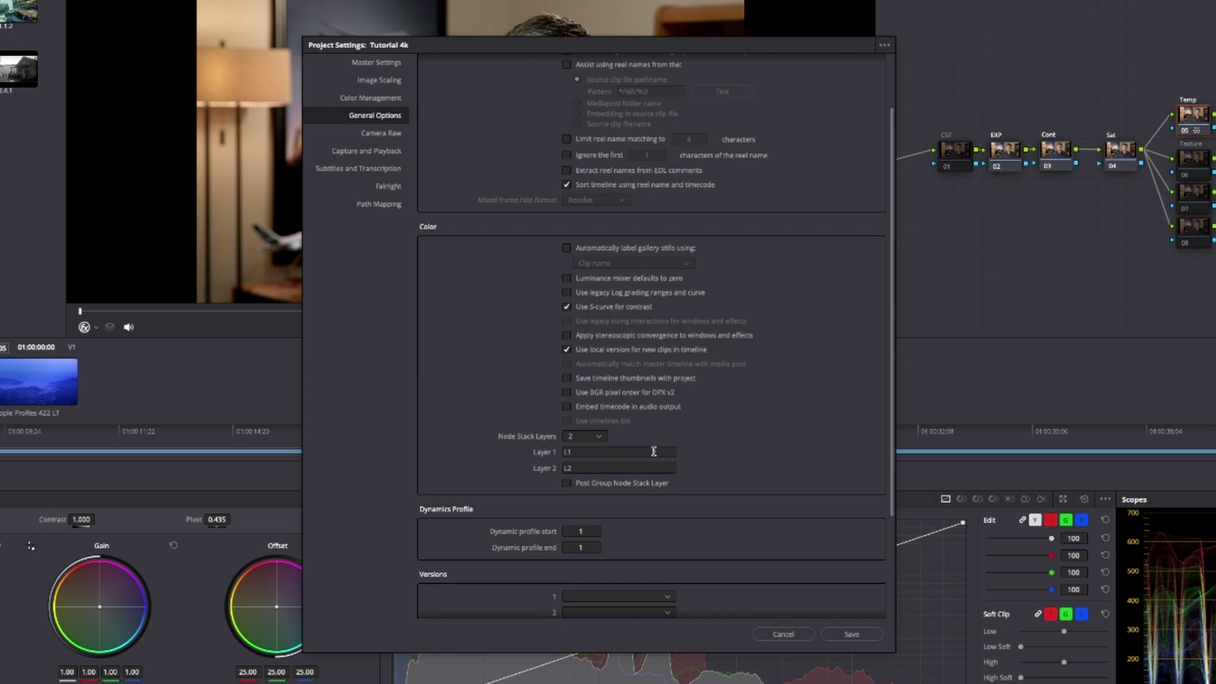
Step: Name the second node stack layer 'Director' and save the settings
double_click(583, 468)
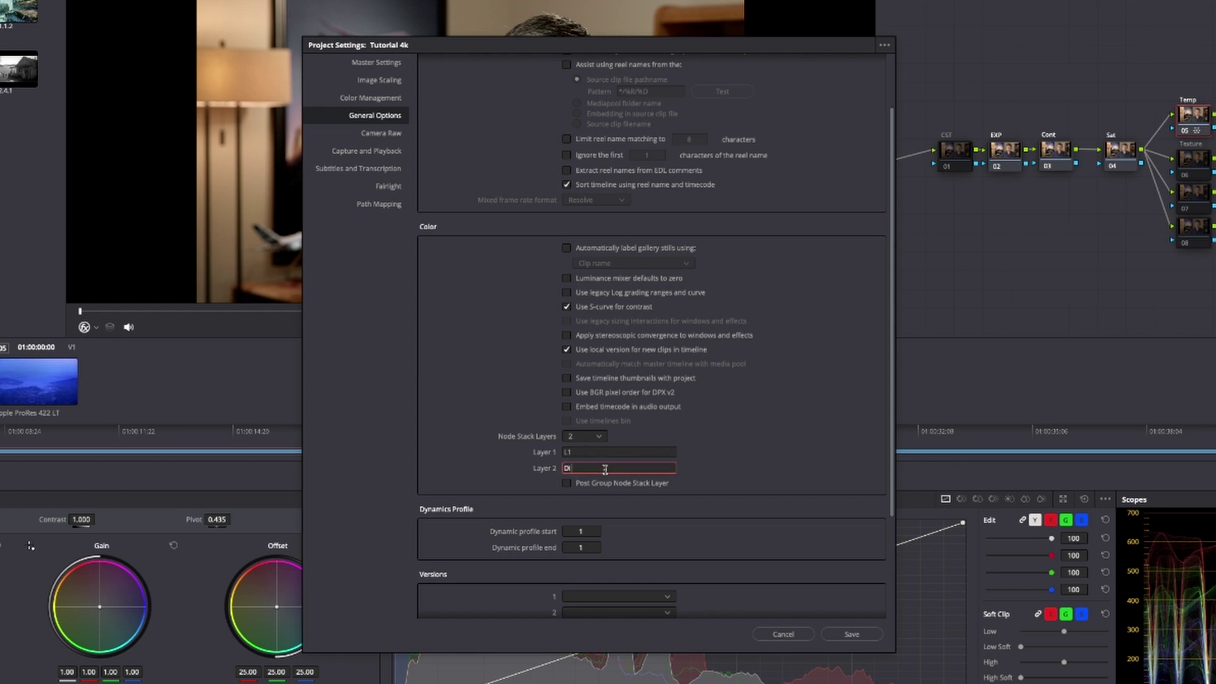
type("Director")
key("Return")
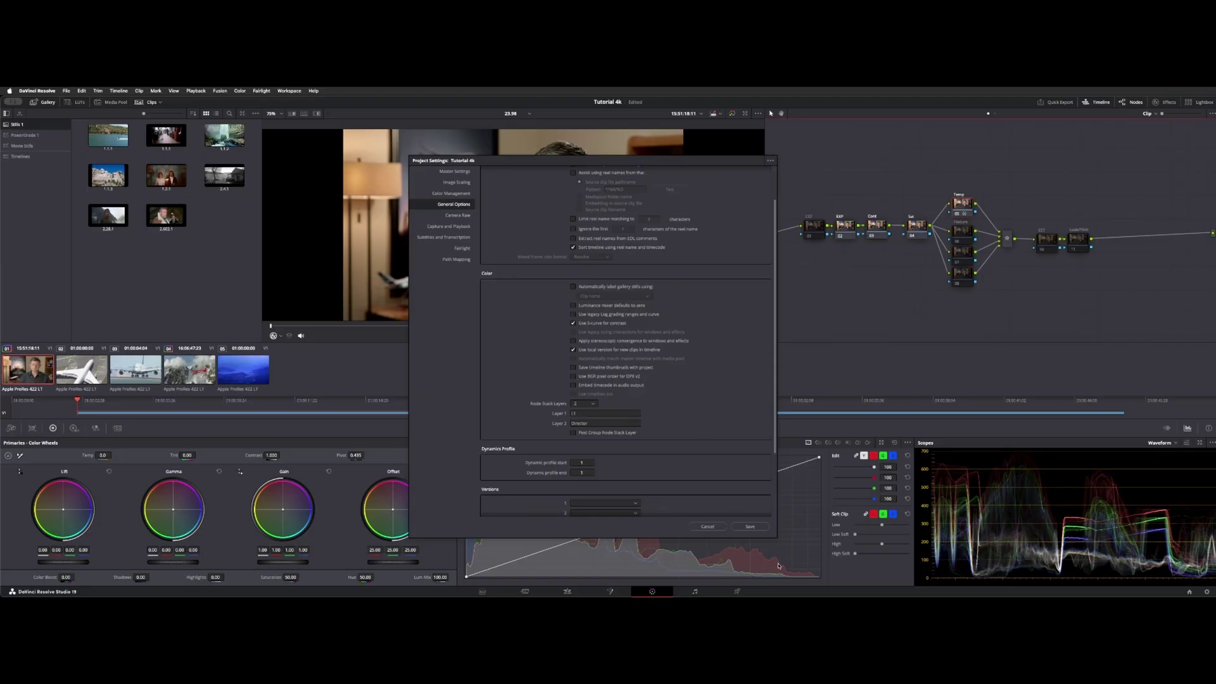
left_click(756, 528)
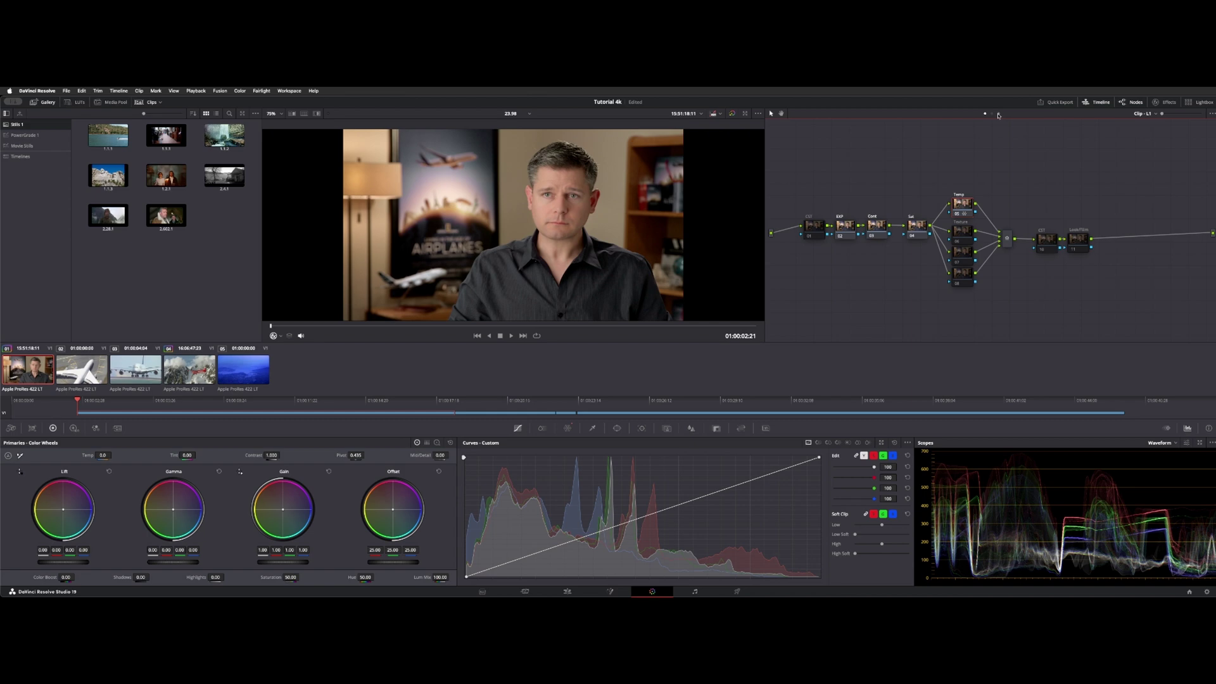
left_click(1148, 115)
left_click(1160, 132)
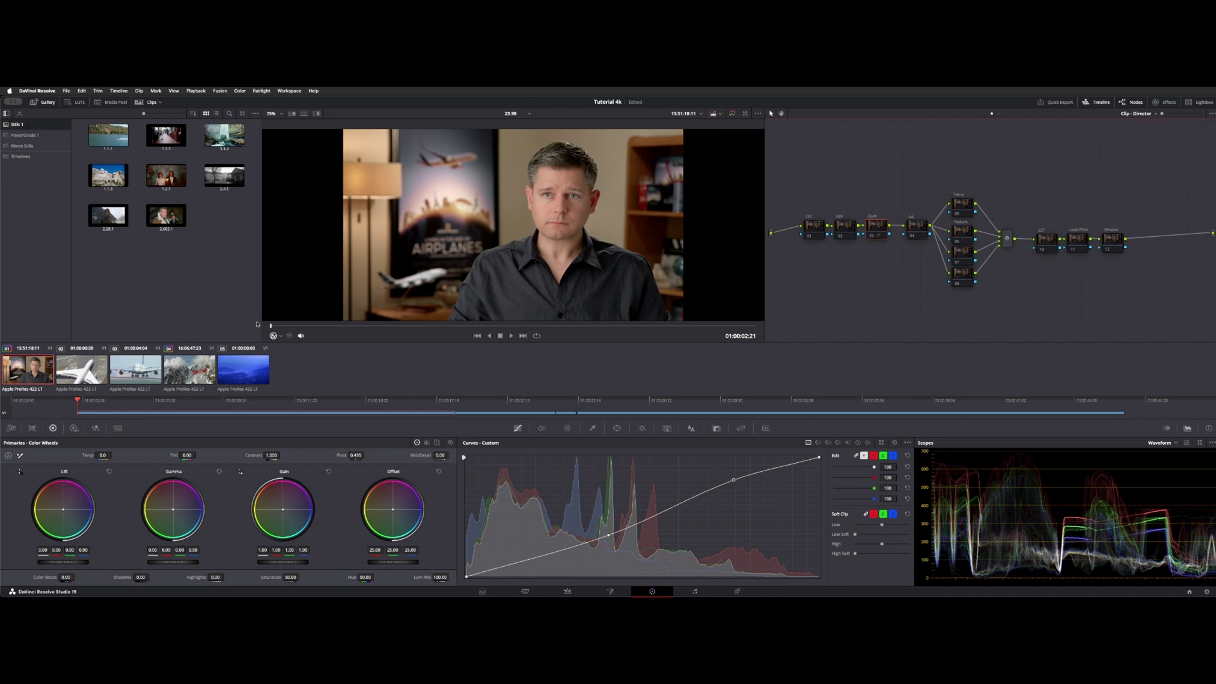
key("Down")
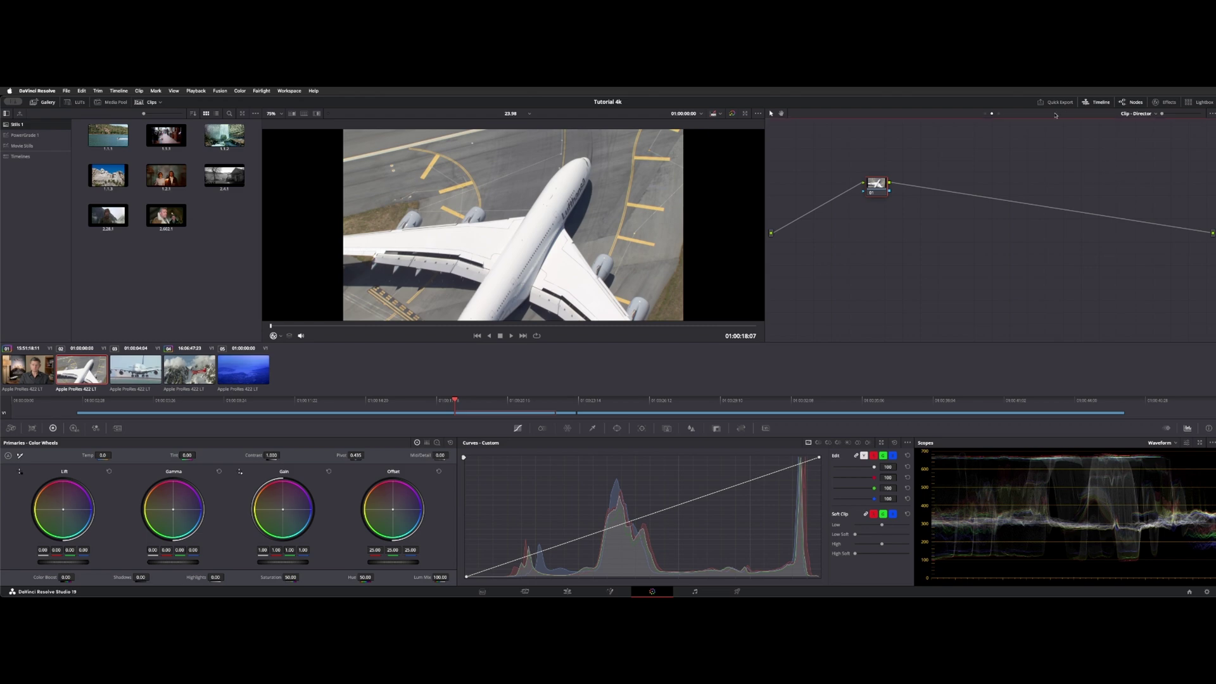
left_click(1135, 117)
left_click(871, 210)
left_click(1139, 113)
key("Up")
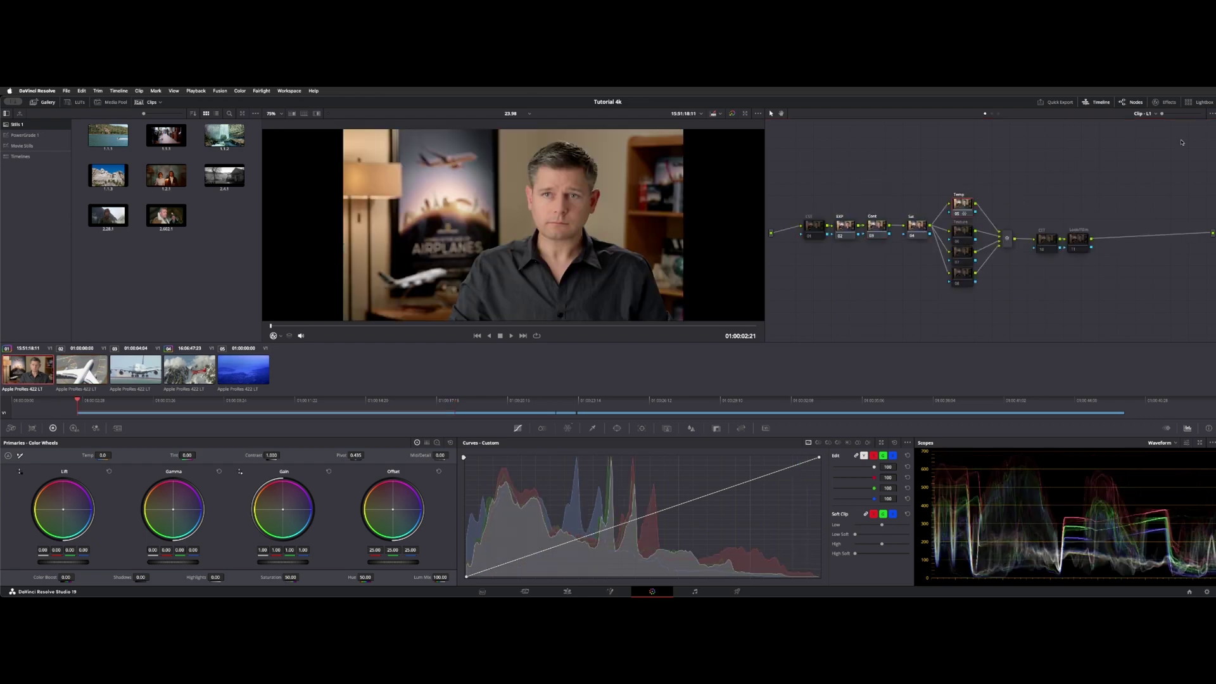
Step: Switch to the Clip - Director layer and label node 05 'Contrast'
left_click(1149, 112)
left_click(1150, 130)
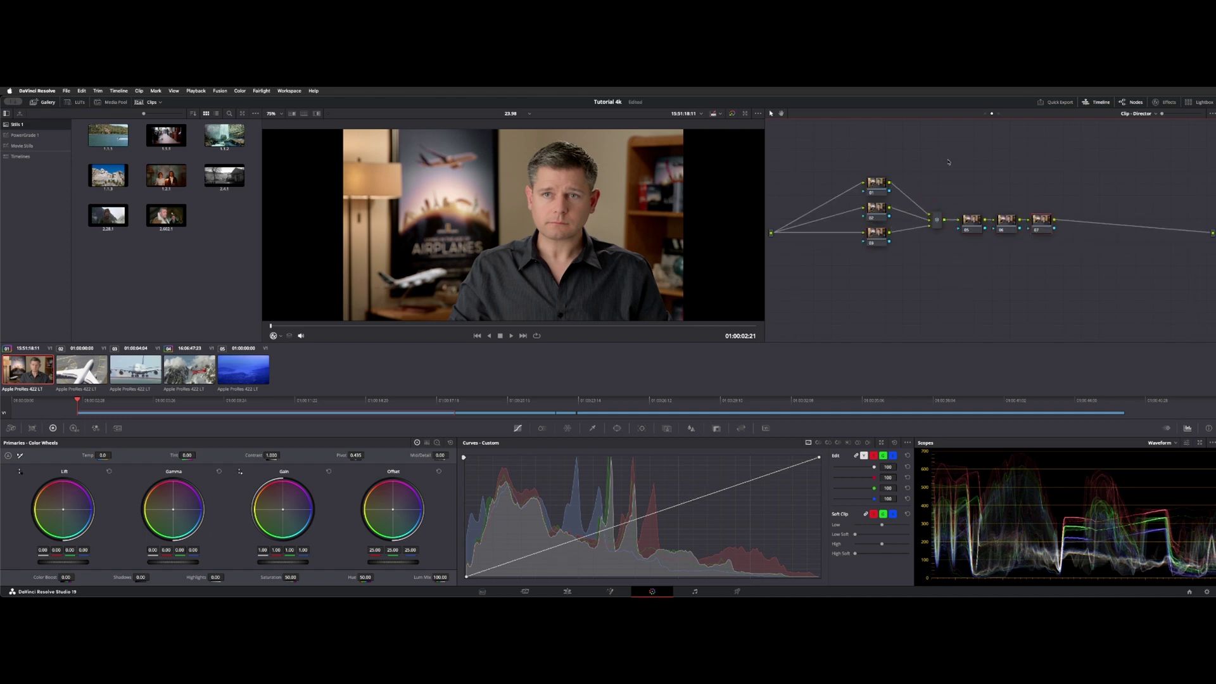
right_click(969, 225)
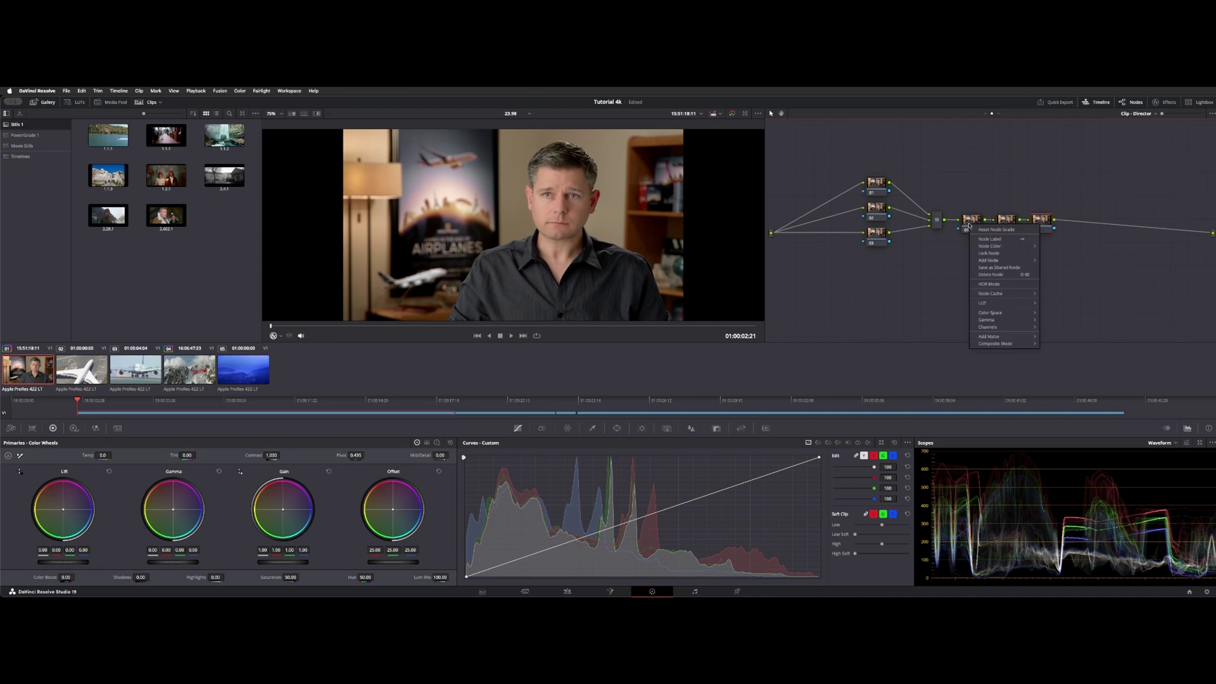
left_click(1018, 241)
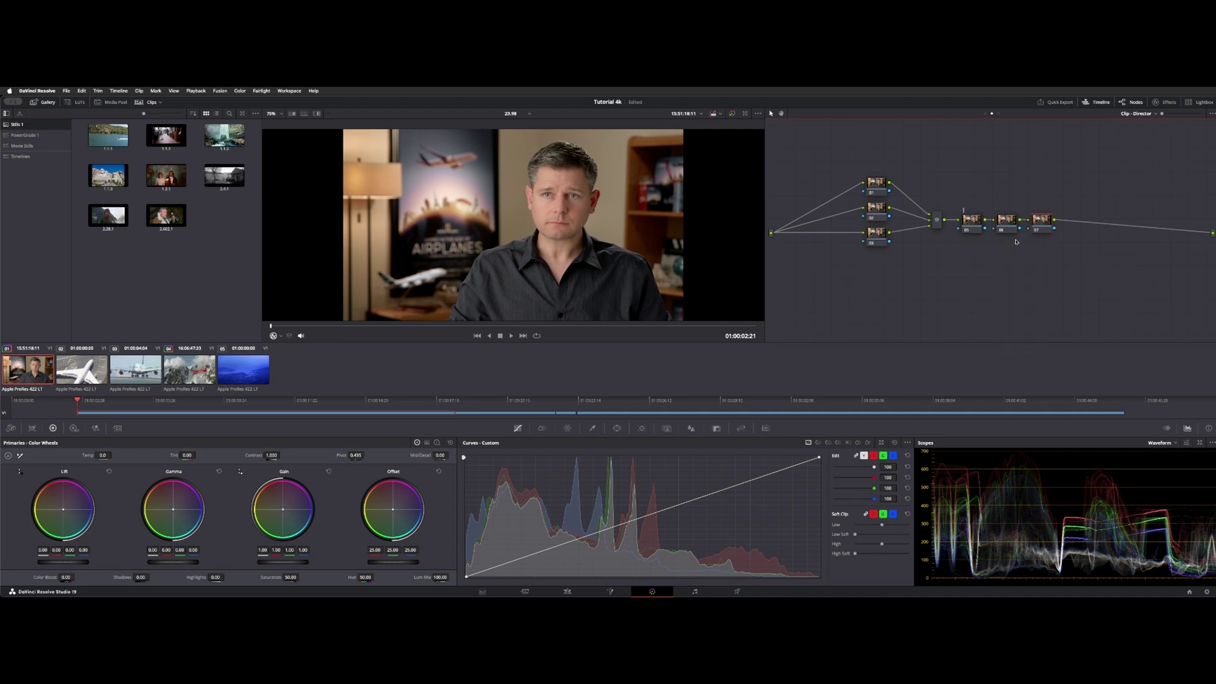
type("Contrast")
key("Return")
Step: Pull down the Contrast node's shadows on the curve, then select all nodes and toggle the grade off
left_click(971, 217)
left_click_drag(551, 546, 549, 554)
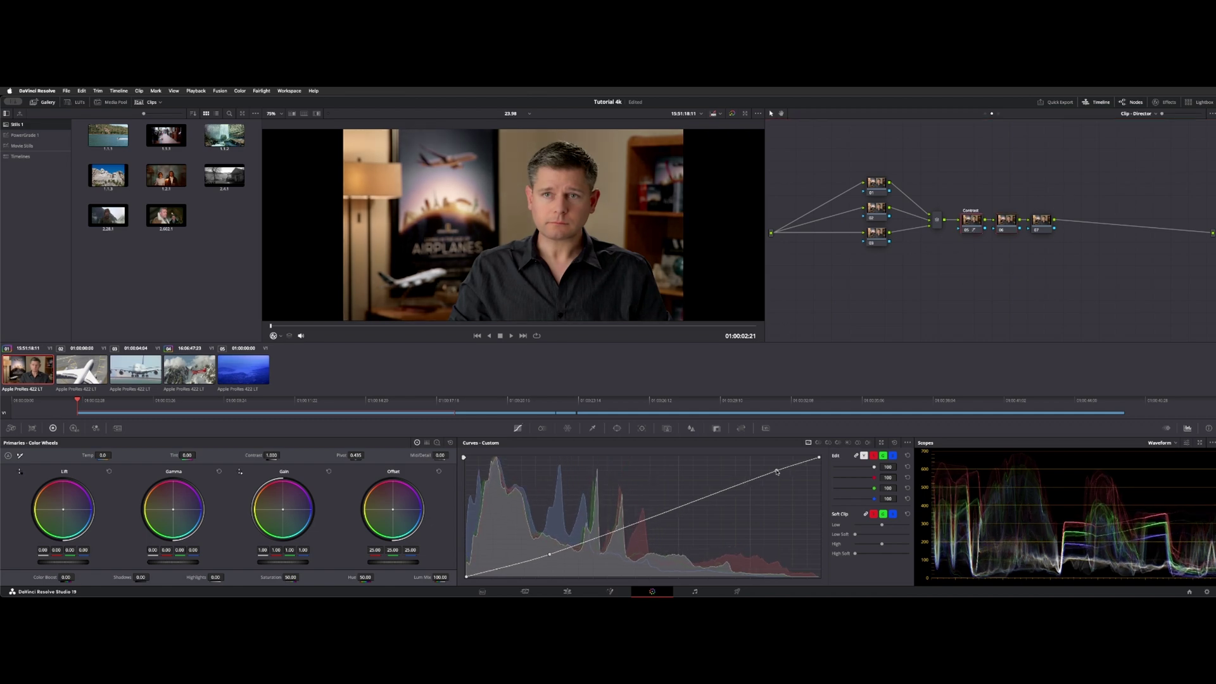
left_click_drag(778, 472, 770, 465)
key("ctrl+z")
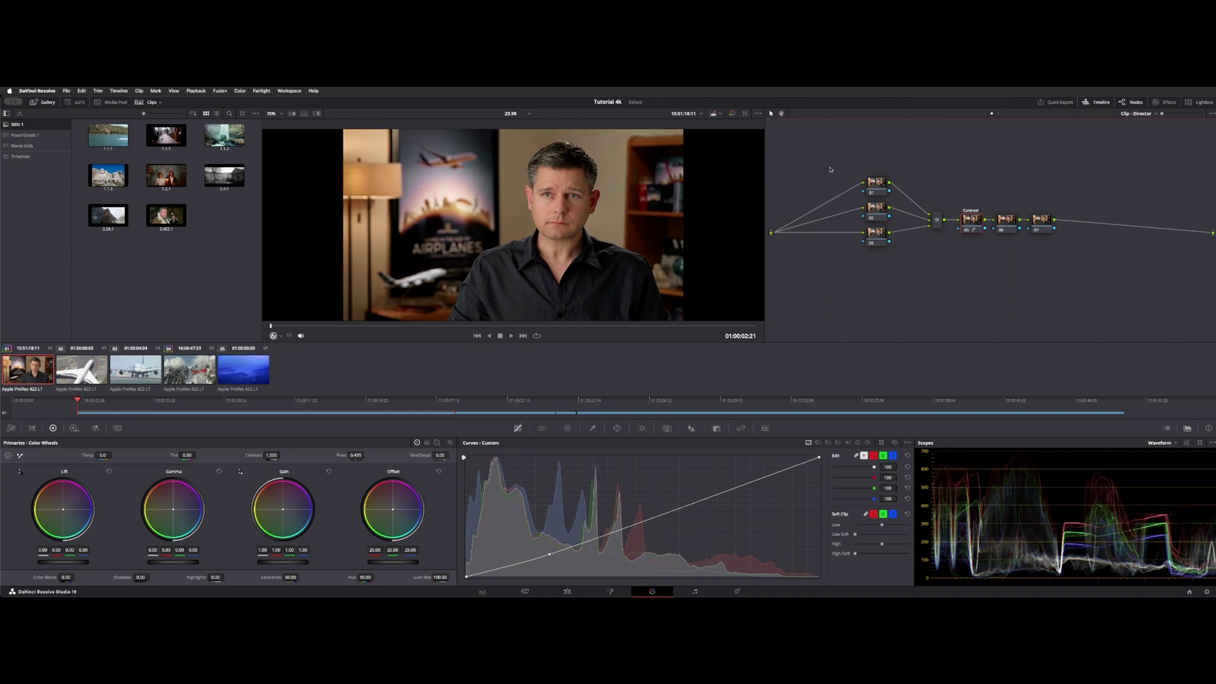
mouse_move(821, 158)
left_mouse_down()
mouse_move(1110, 324)
mouse_move(1109, 303)
left_mouse_up()
key("ctrl+d")
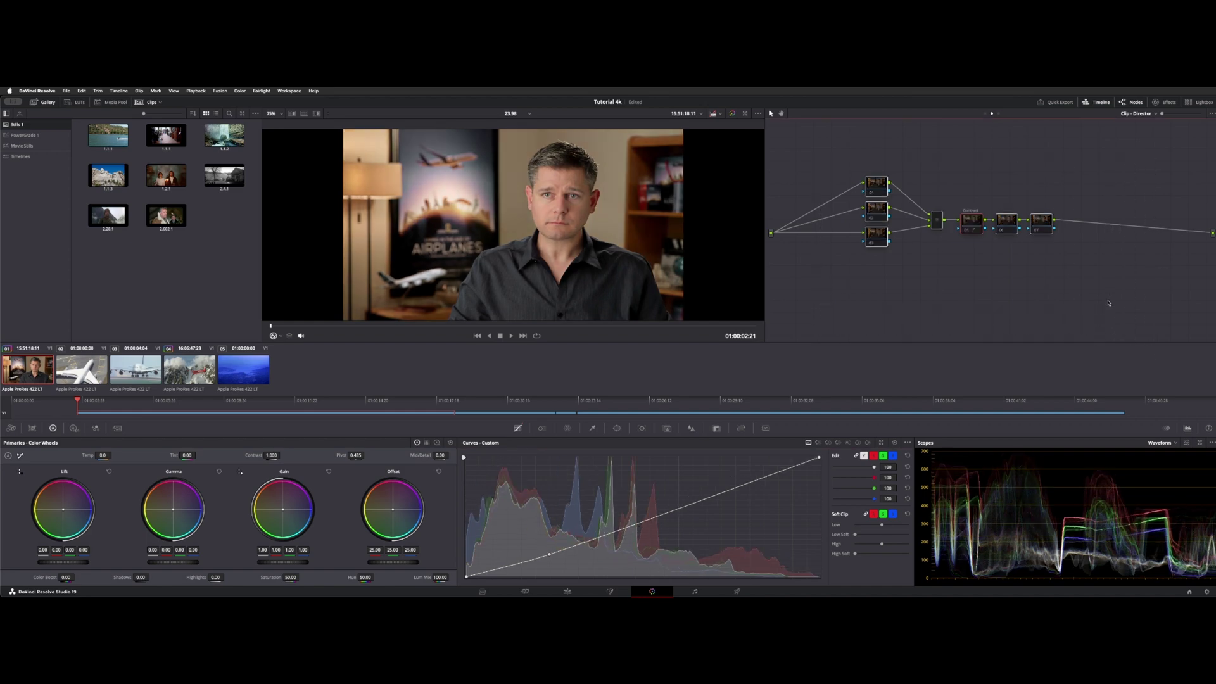
Step: Turn the grade back on, then box-select and disable all Director layer nodes
key("ctrl+d")
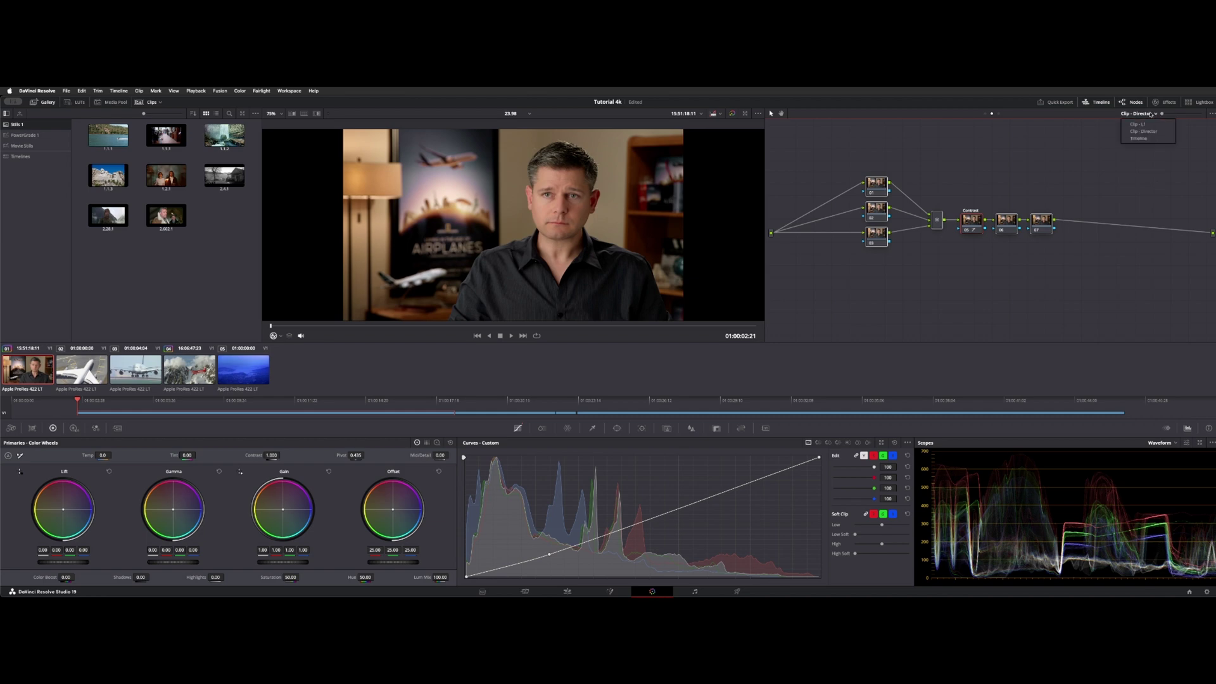
left_click_drag(828, 158, 1055, 317)
key("ctrl+d")
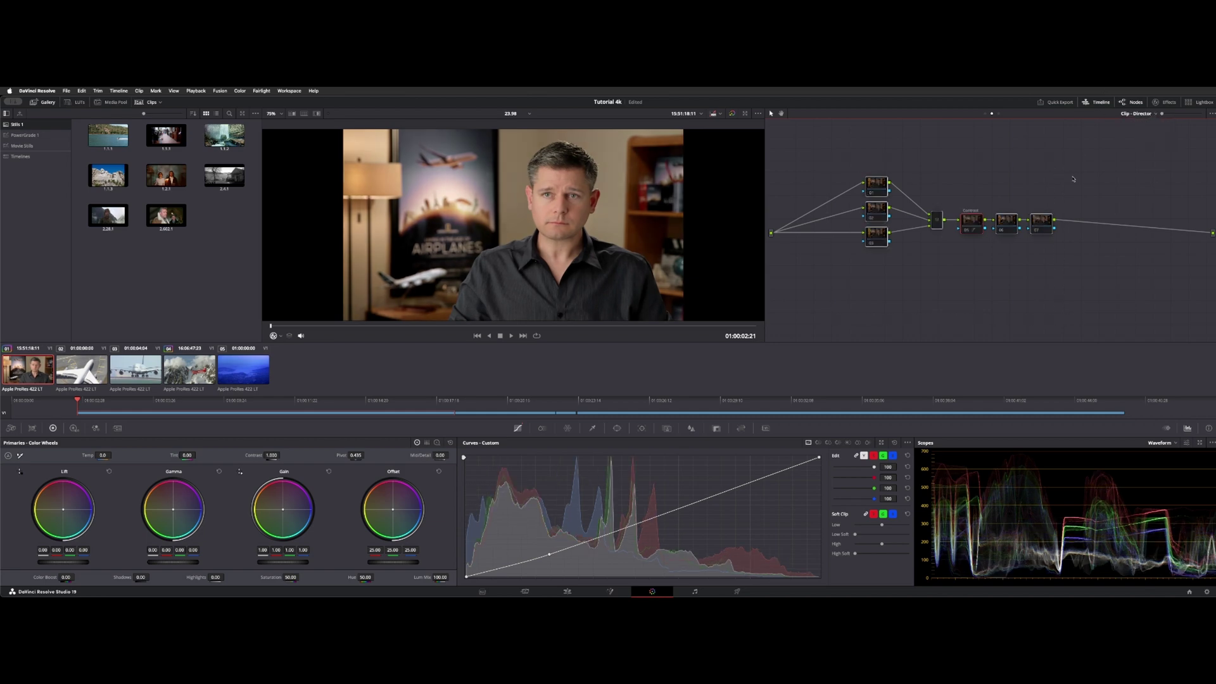
Step: Switch the node editor back to the Clip - L1 layer
left_click(1140, 112)
left_click(1143, 132)
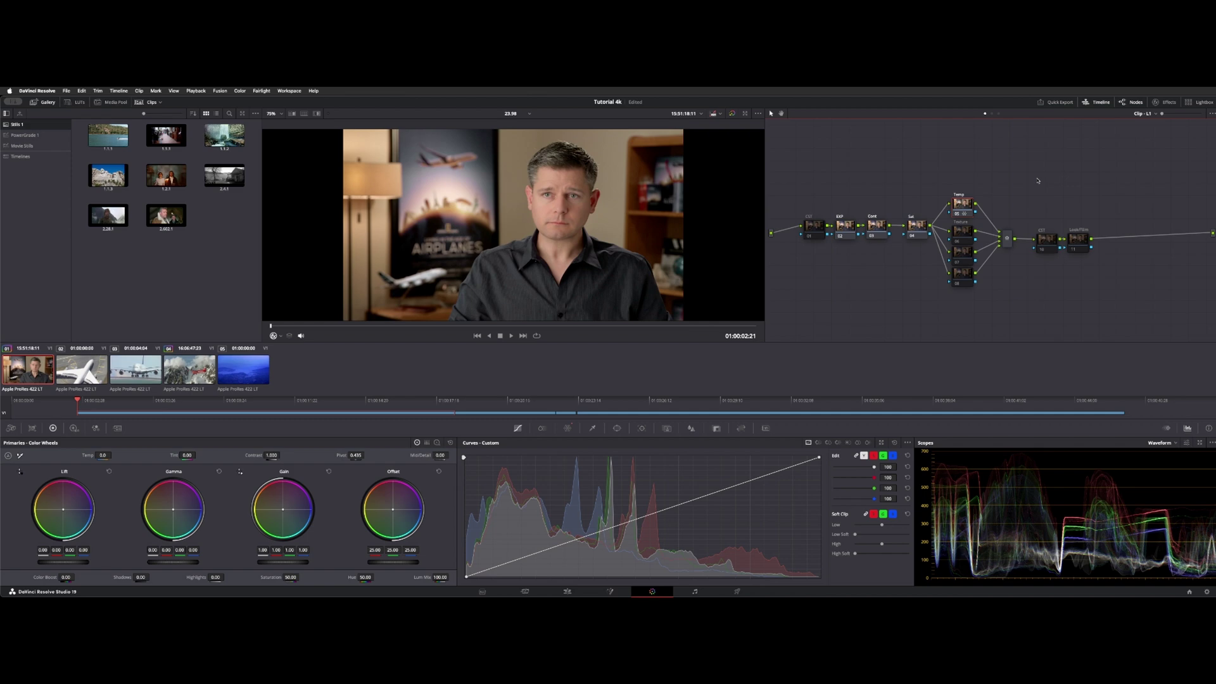
left_click(1151, 115)
left_click(1073, 147)
Step: Open Project Settings to view the L1 and Director node stack layers
left_click(1205, 591)
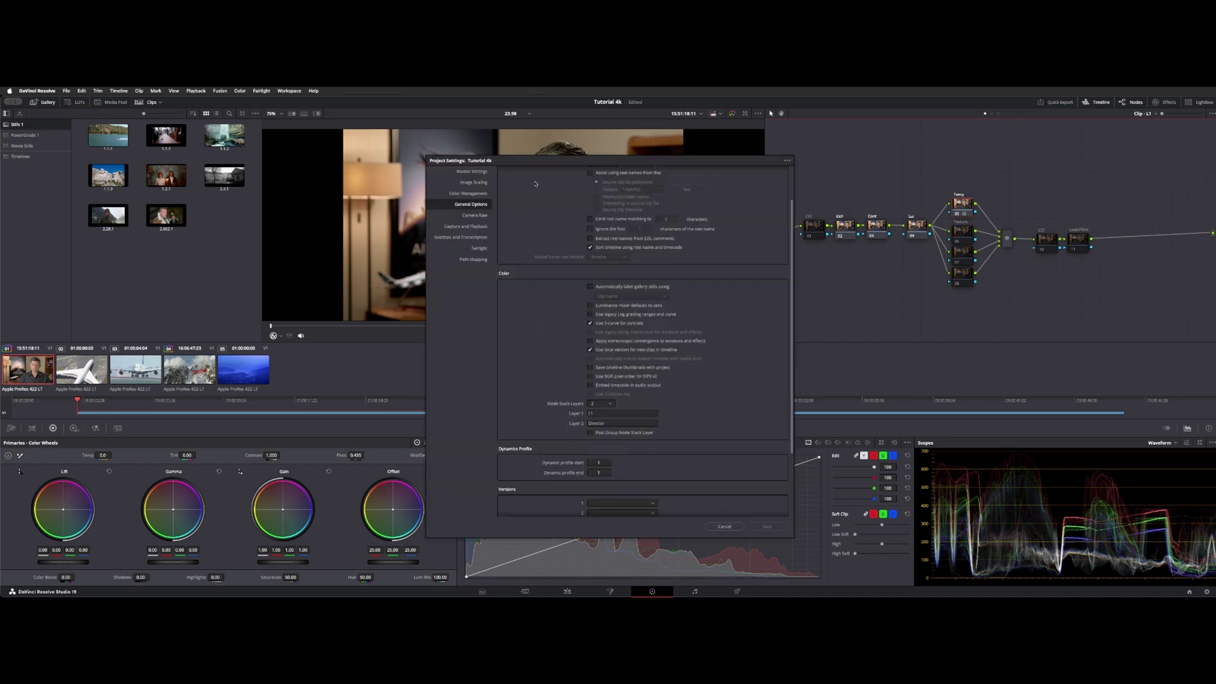